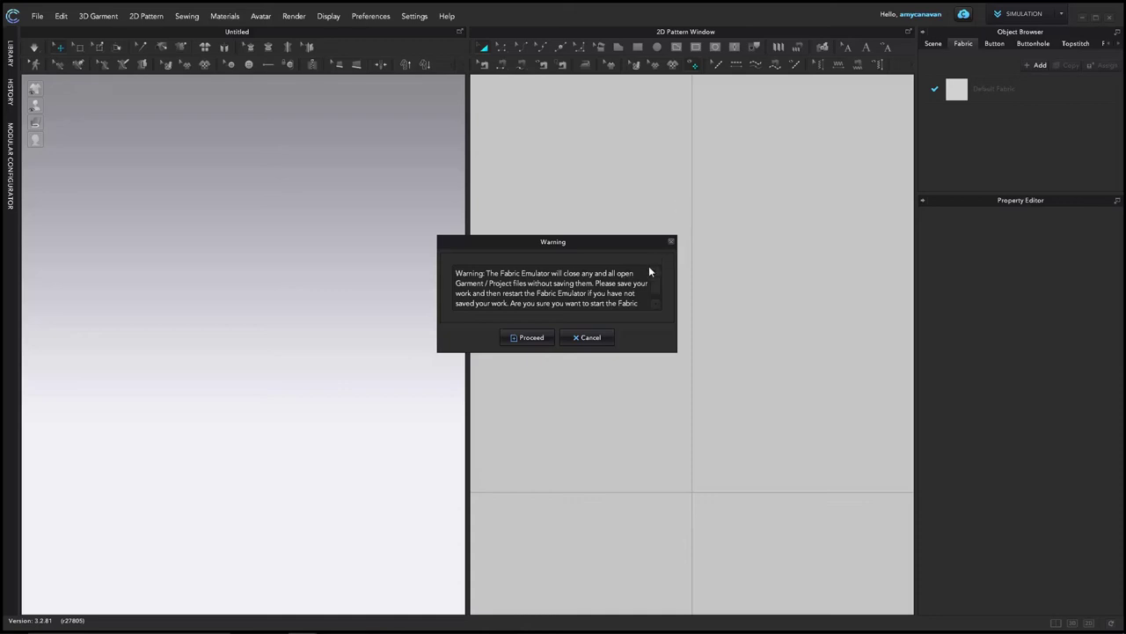
- Start the Fabric Emulator and create a new fabric named "Sky Blue Jersey" with the fabric type Knit
left_click(546, 338)
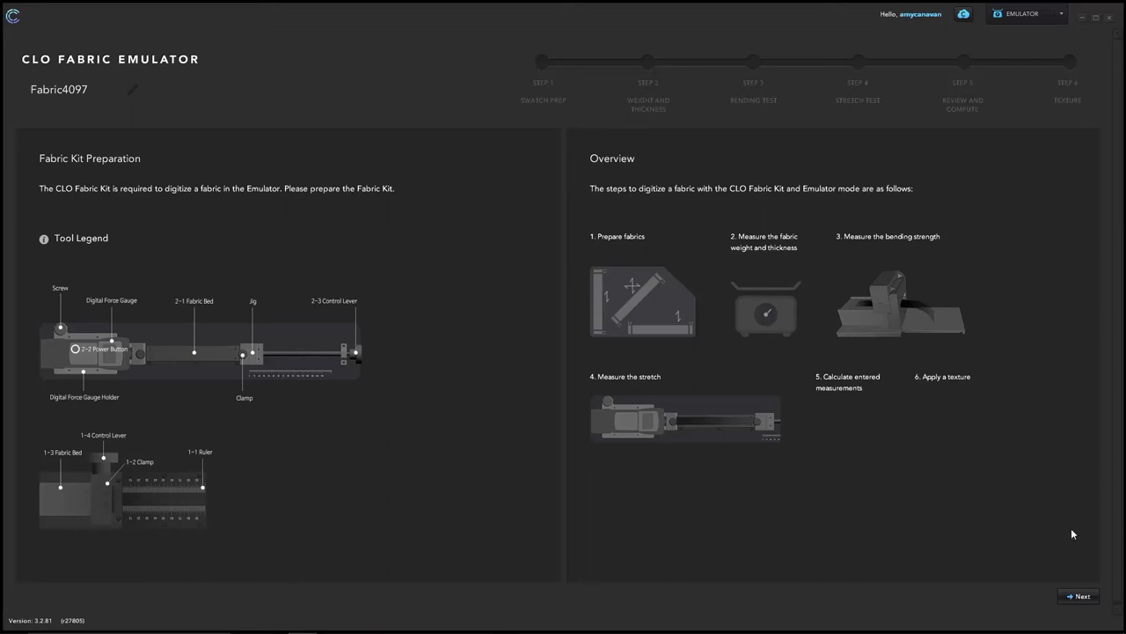
left_click(1094, 602)
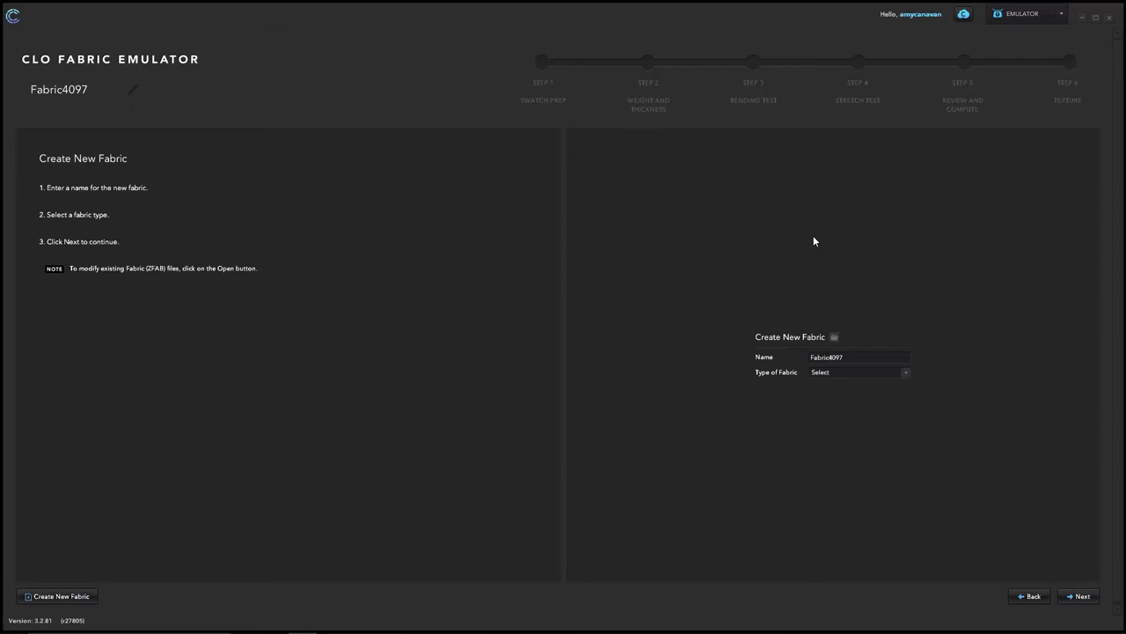
left_click(869, 360)
double_click(877, 357)
type("Sky Blue Jersey")
left_click(906, 373)
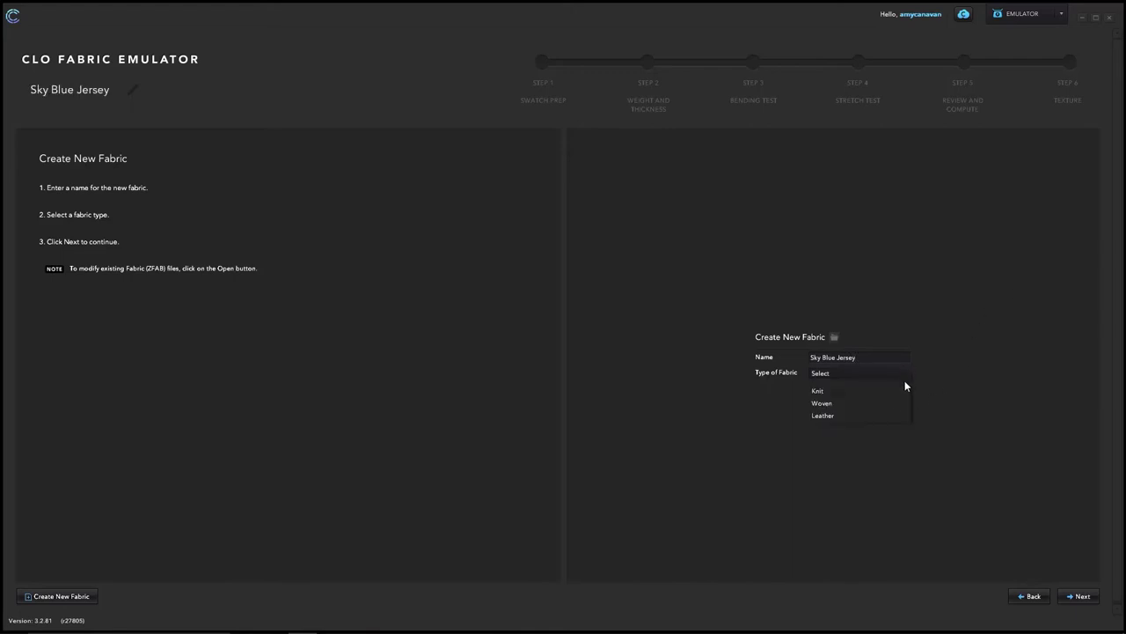
left_click(860, 392)
left_click(1084, 598)
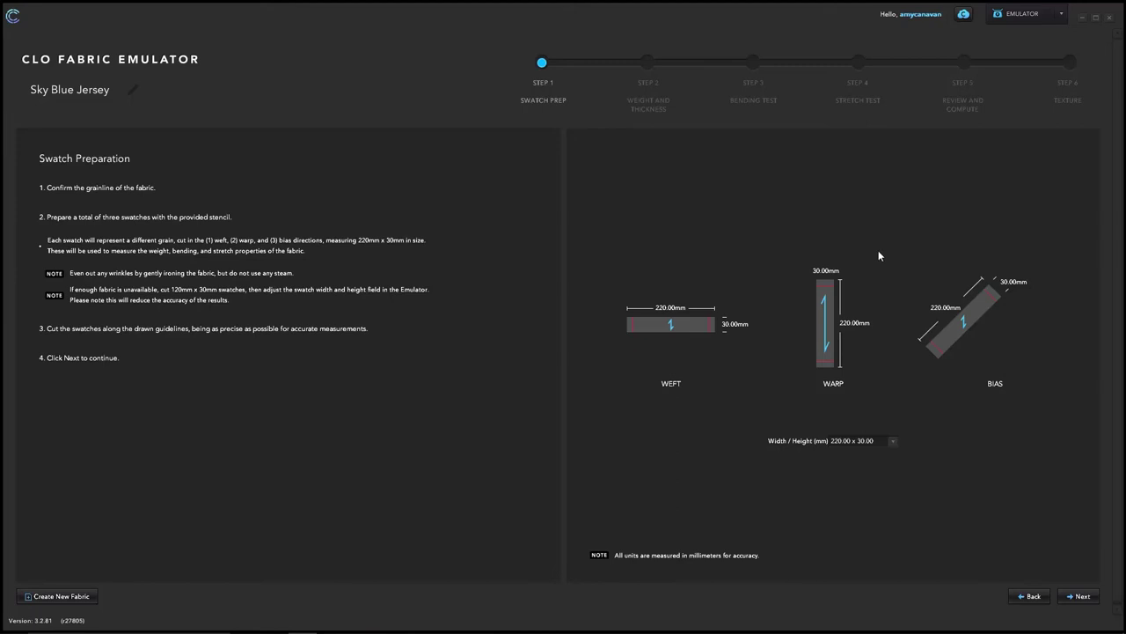
- Use the 220.00 x 30.00 mm swatch size and enter a fabric weight of 4.51 g and a thickness of 0.68 mm
left_click(894, 441)
left_click(891, 440)
left_click(1081, 596)
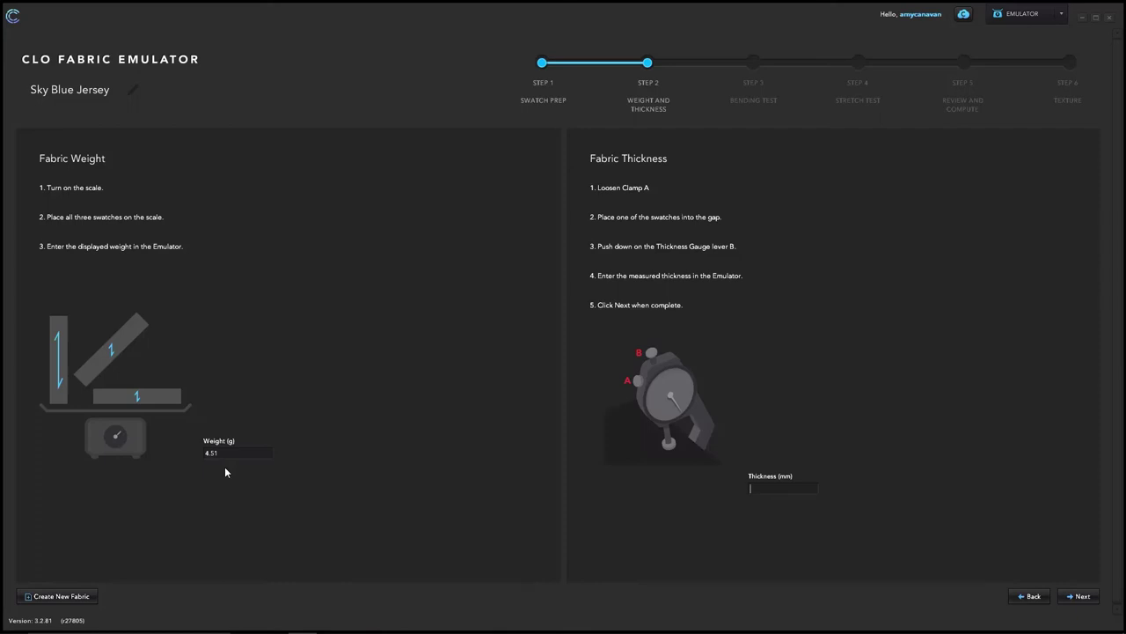
type("68")
left_click(1088, 597)
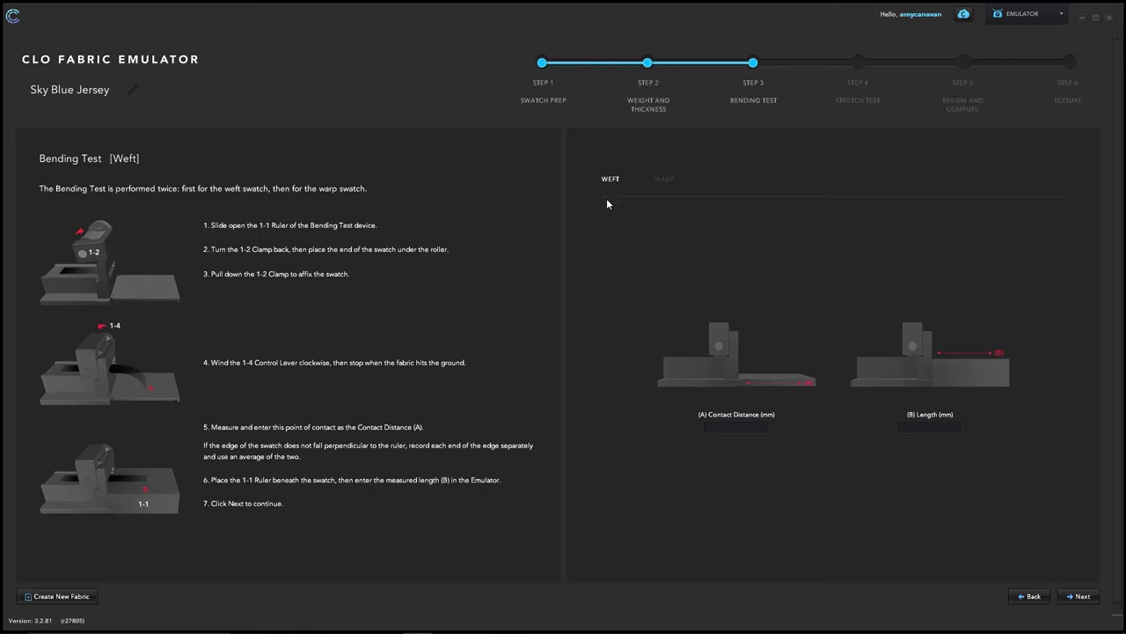
- Record the weft bending test with a contact distance of 12 mm and a length of 27 mm
left_click(763, 428)
type("12")
key("Tab")
type("27")
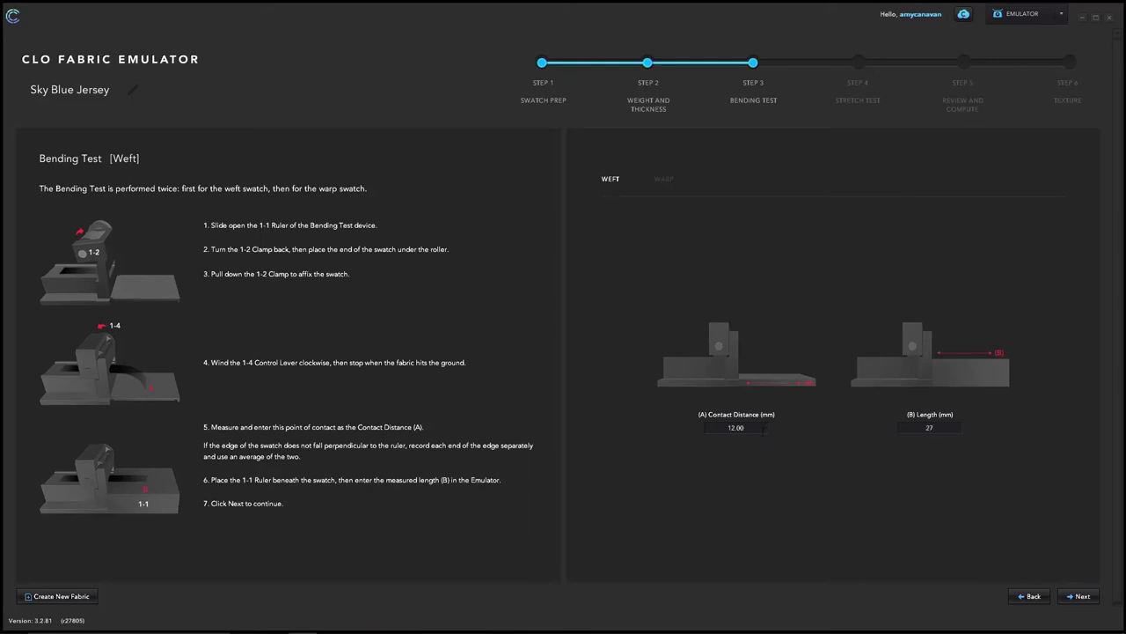
left_click(1078, 598)
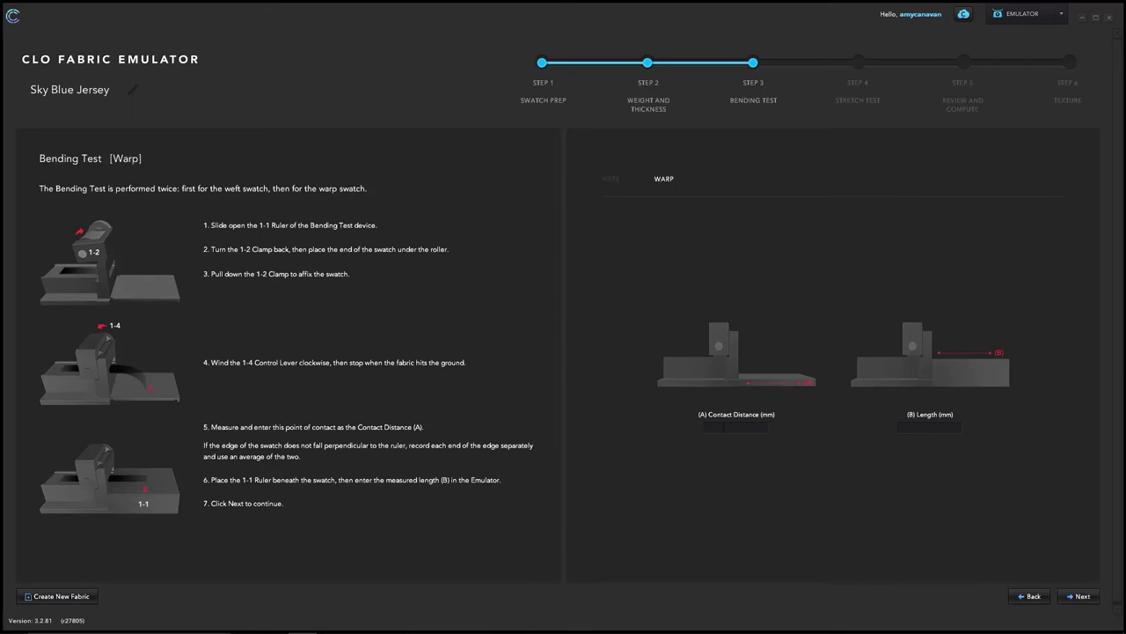
- Record the warp bending test with a contact distance of 17 mm and a length of 33 mm
type("17")
key("Tab")
type("33")
left_click(1082, 596)
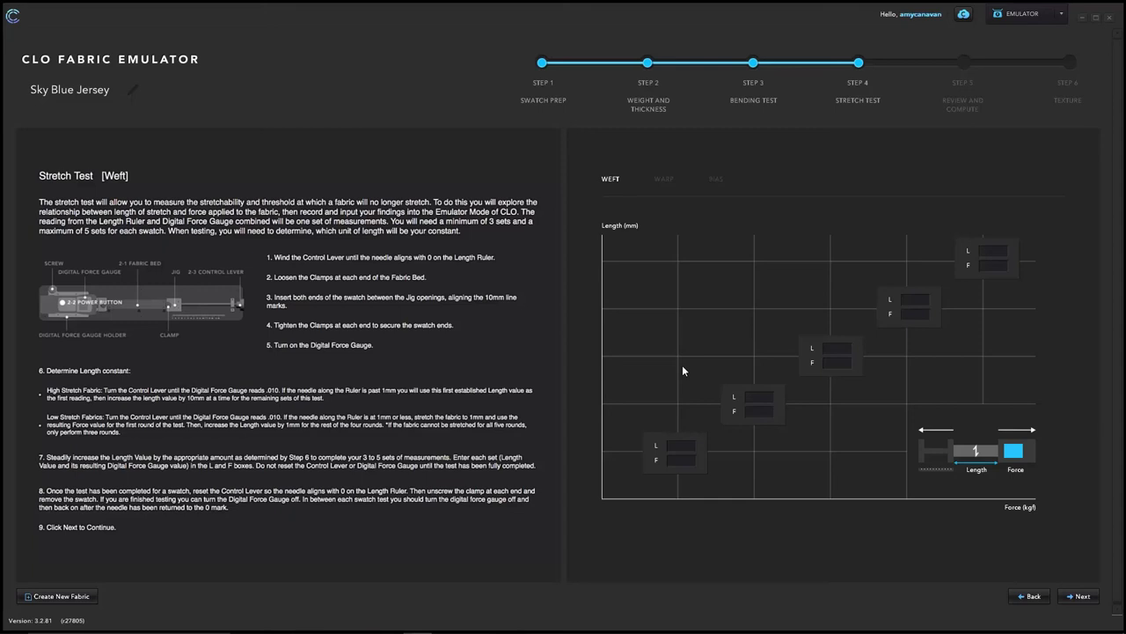
- Enter the five weft stretch test lengths as 1, 3, 5, 7 and 9 mm
left_click(679, 445)
type("1")
key("Tab")
key("Tab")
type("3")
key("Tab")
key("Tab")
type("5")
key("Tab")
key("Tab")
type("7\t\t9")
- Enter the weft stretch test forces 0.013, 0.019, 0.021, 0.025 and 0.029 kgf and continue to the warp test
left_click(693, 459)
type(".013")
key("Tab")
key("Tab")
type(".019")
key("Tab")
key("Tab")
type(".021")
key("Tab")
key("Tab")
type(".025")
key("Tab")
key("Tab")
type(".029")
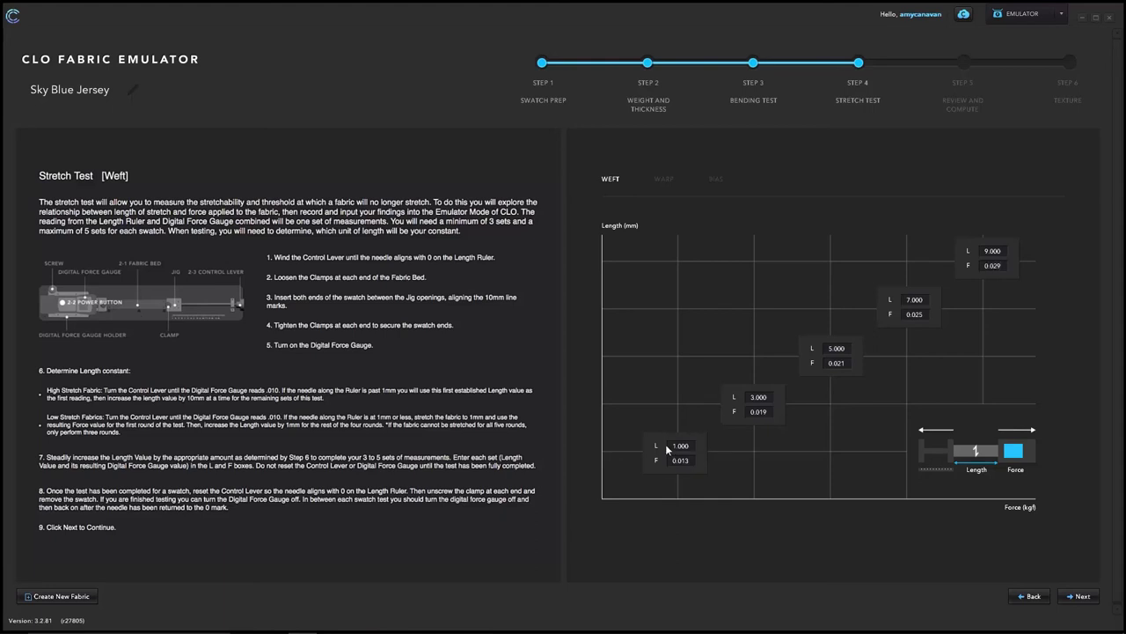
left_click(1083, 597)
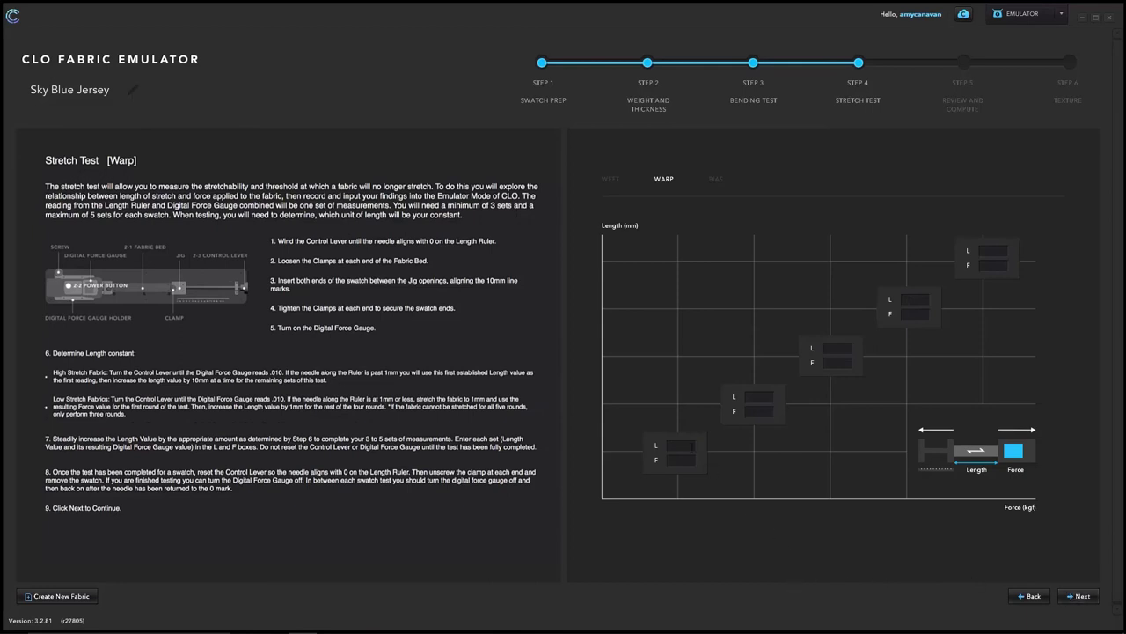
- Enter the five warp stretch test lengths as 4, 10, 20, 26 and 32 mm
type("4")
key("Tab")
key("Tab")
type("10")
key("Tab")
key("Tab")
type("20")
key("Tab")
key("Tab")
type("26")
key("Tab")
key("Tab")
type("320.026")
- Enter the warp stretch test forces 0.016, 0.026, 0.036, 0.041 and 0.053 kgf and continue to the bias test
key("Tab")
type("0.036")
key("Tab")
key("Tab")
type("0.041")
key("Tab")
key("Tab")
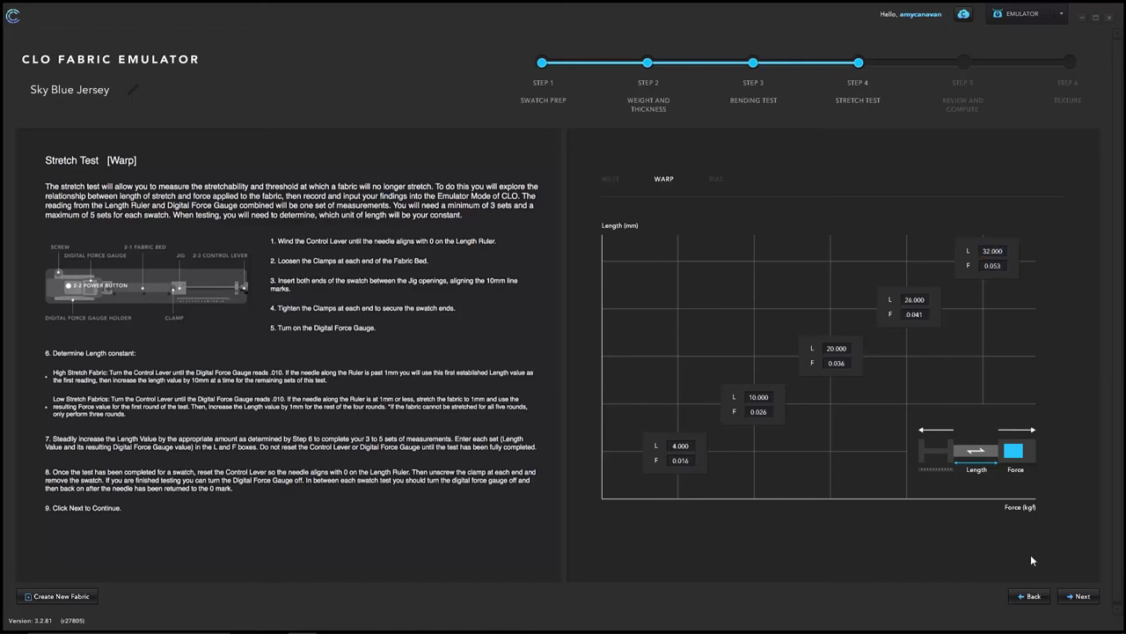
left_click(1084, 597)
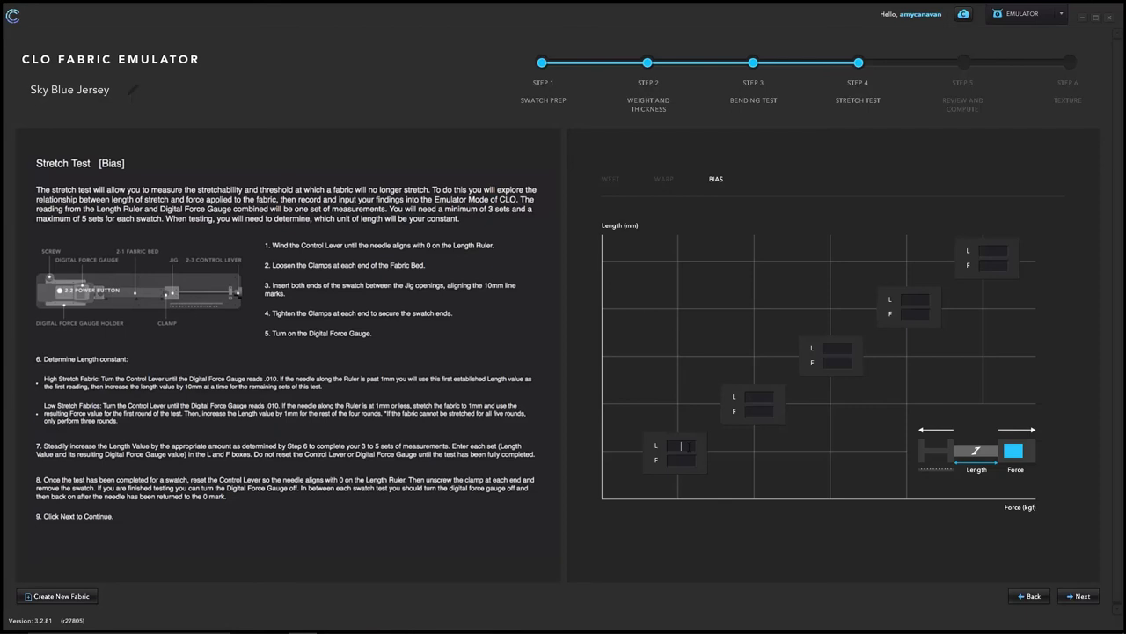
- Enter the five bias stretch test lengths as 3, 6, 9, 12 and 15 mm
key("BackSpace")
type("3")
key("Tab")
- Enter the bias stretch test forces 0.012, 0.017, 0.022, 0.025 and 0.031 kgf and continue to the data review
left_click(686, 459)
type("0.012")
key("Tab")
type("0.0170.022")
key("Tab")
key("Tab")
type("0.025")
key("Tab")
key("Tab")
type("0.031")
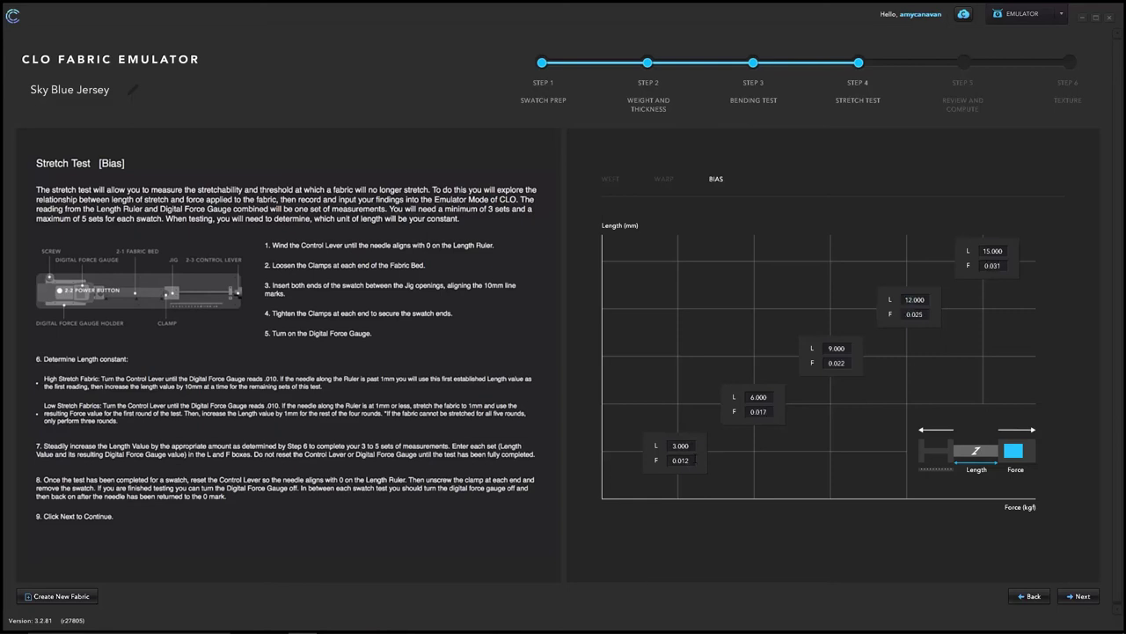
left_click(1089, 598)
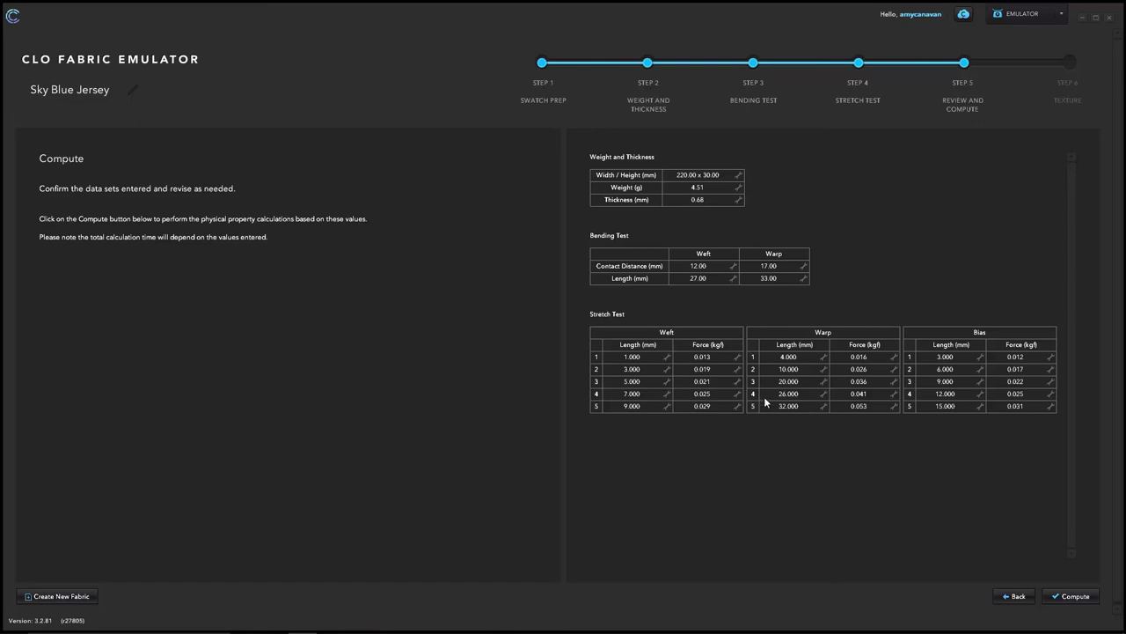
- Check the entered stretch values, compute the fabric's physical properties and continue to the texture stage
double_click(788, 382)
double_click(954, 359)
left_click(1069, 598)
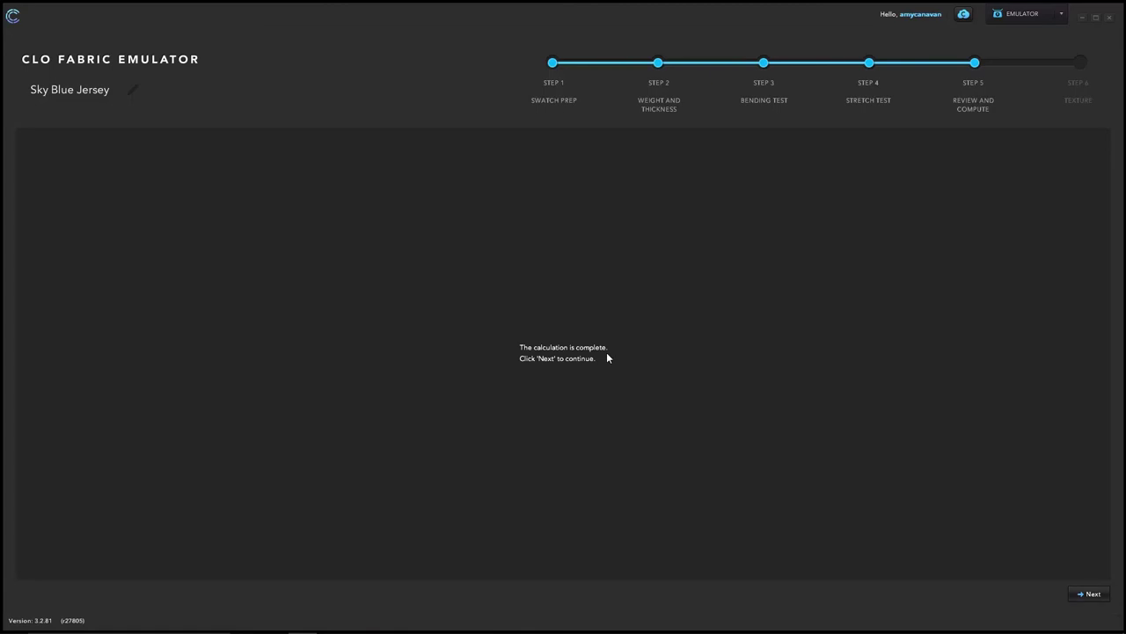
left_click(1102, 596)
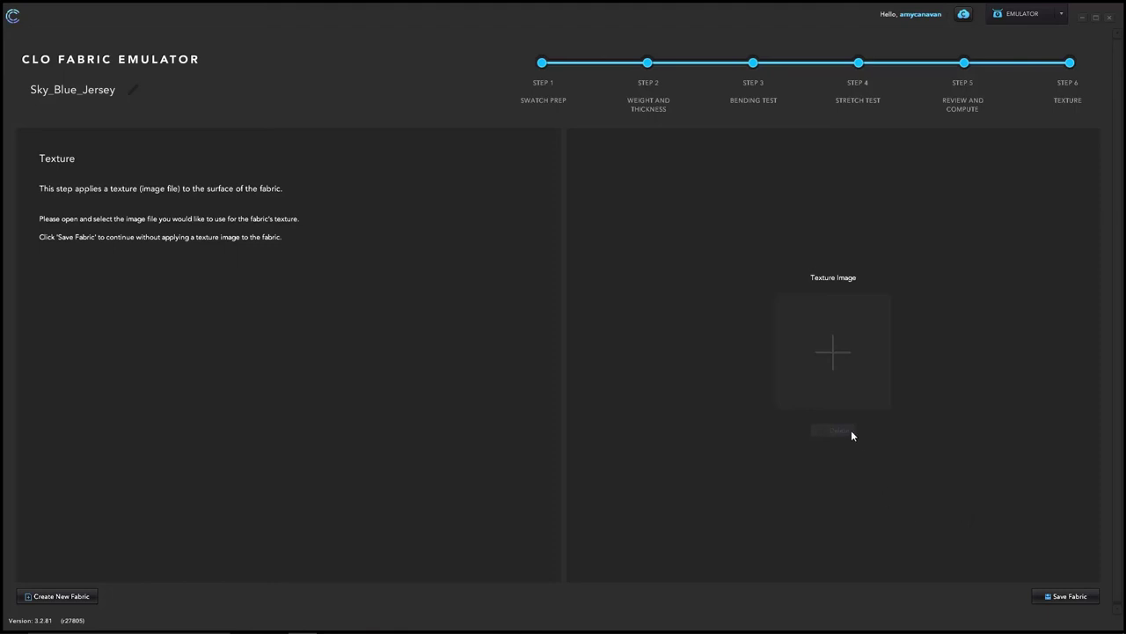
- Apply the image FB_CLO_KNIT_COL from the textures folder as the fabric's texture
left_click(833, 354)
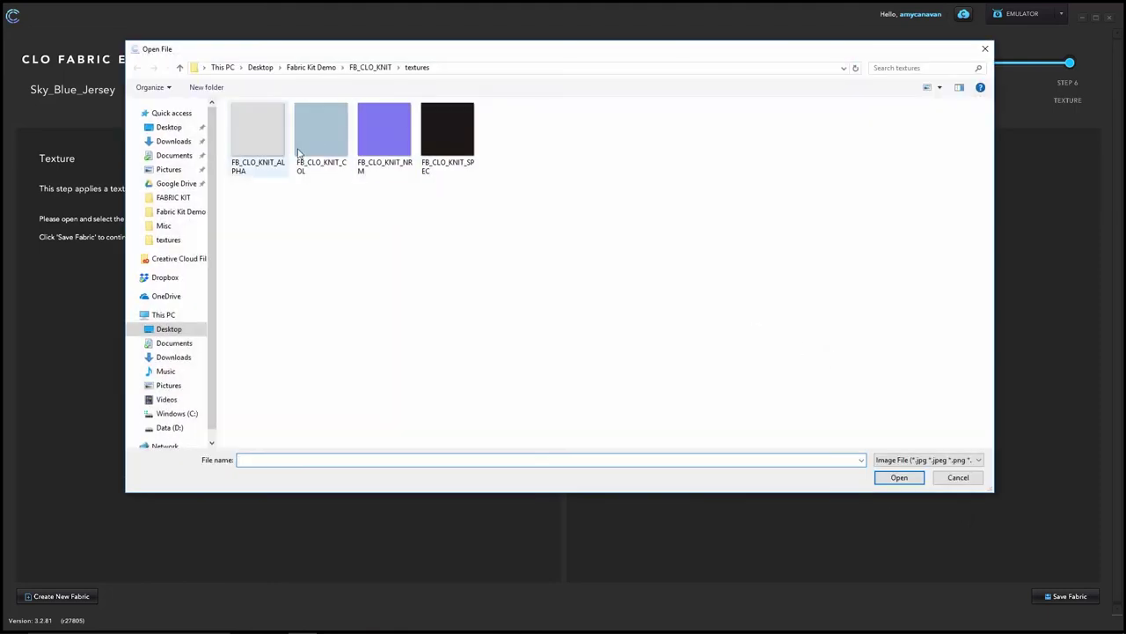
left_click(317, 141)
left_click(900, 477)
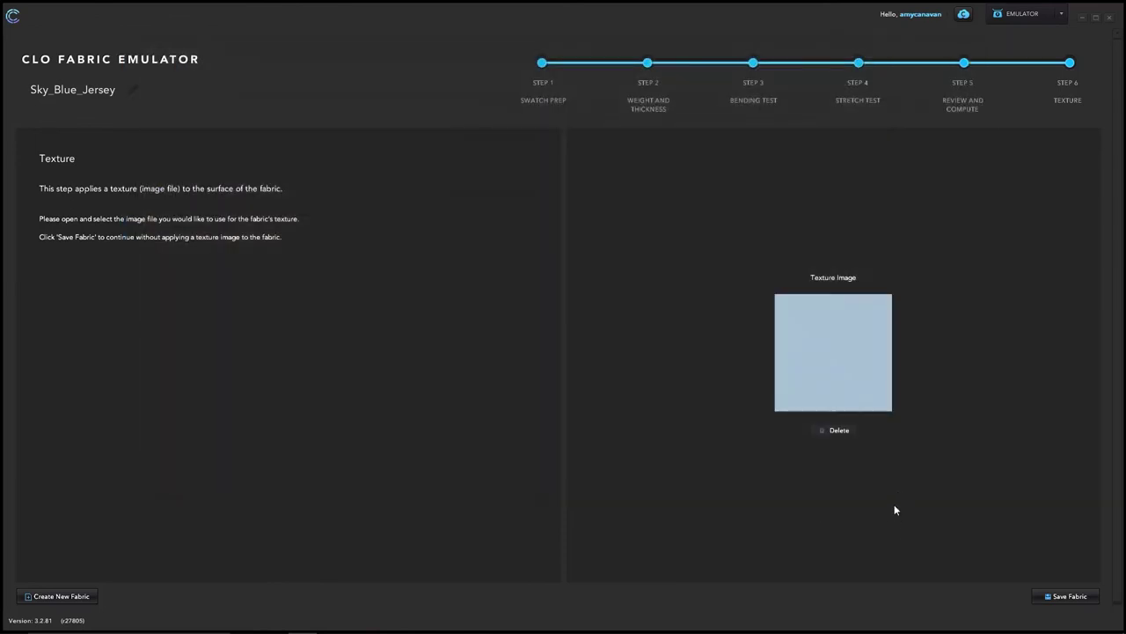
- Save the fabric as Sky_Blue_Jersey.zfab in the Fabric Kit Demo folder
left_click(1062, 597)
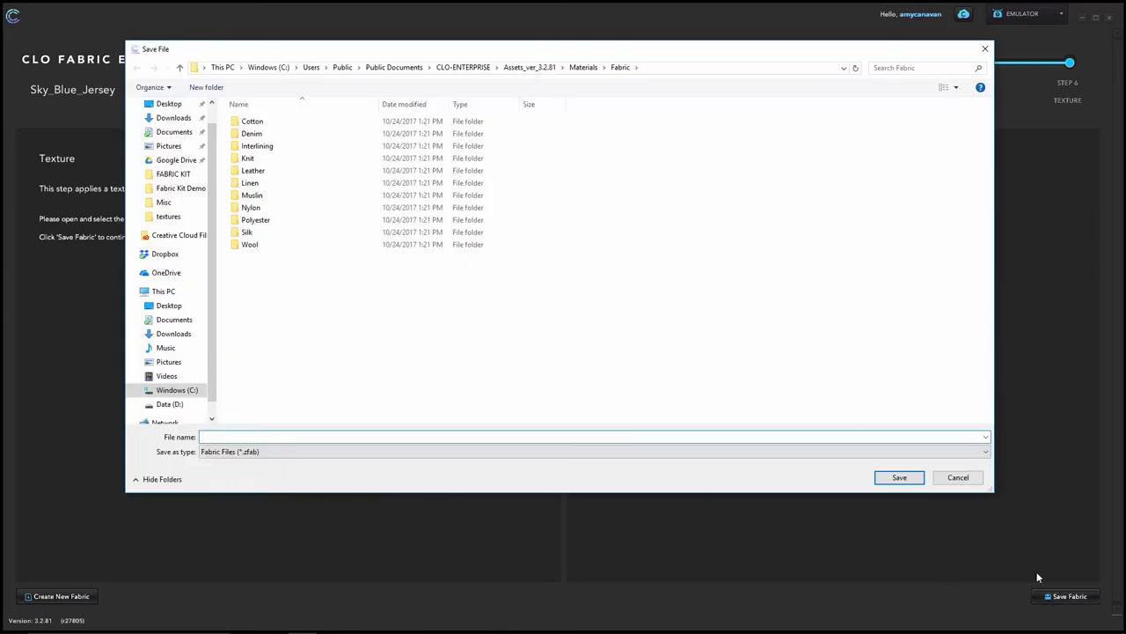
left_click(174, 188)
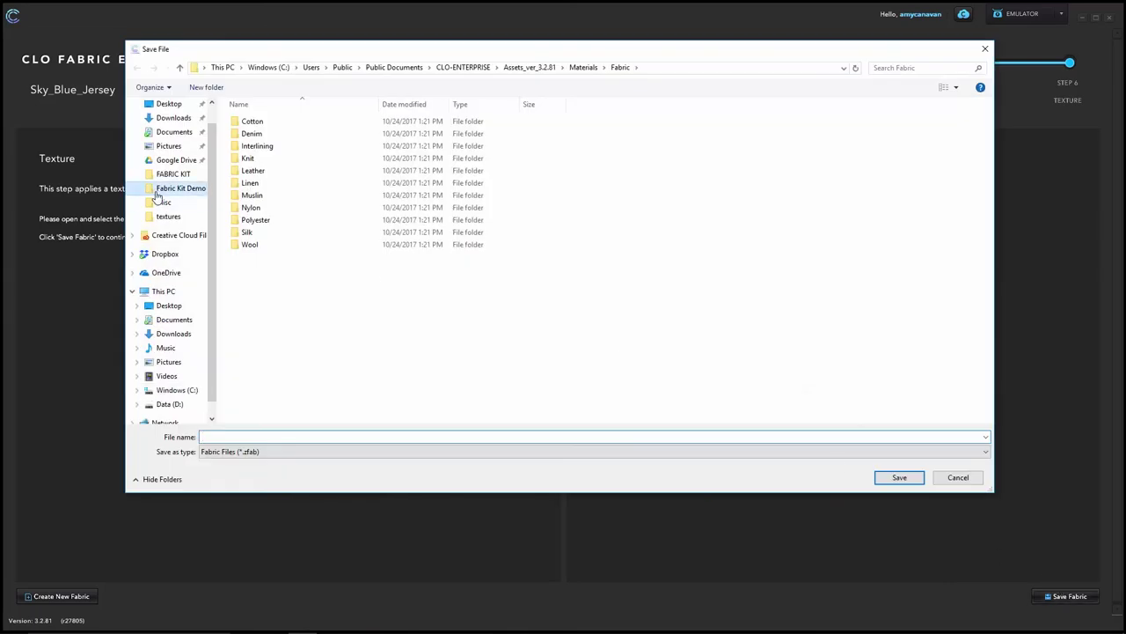
left_click(265, 433)
type("Sky_Blue_Jersey.zfab")
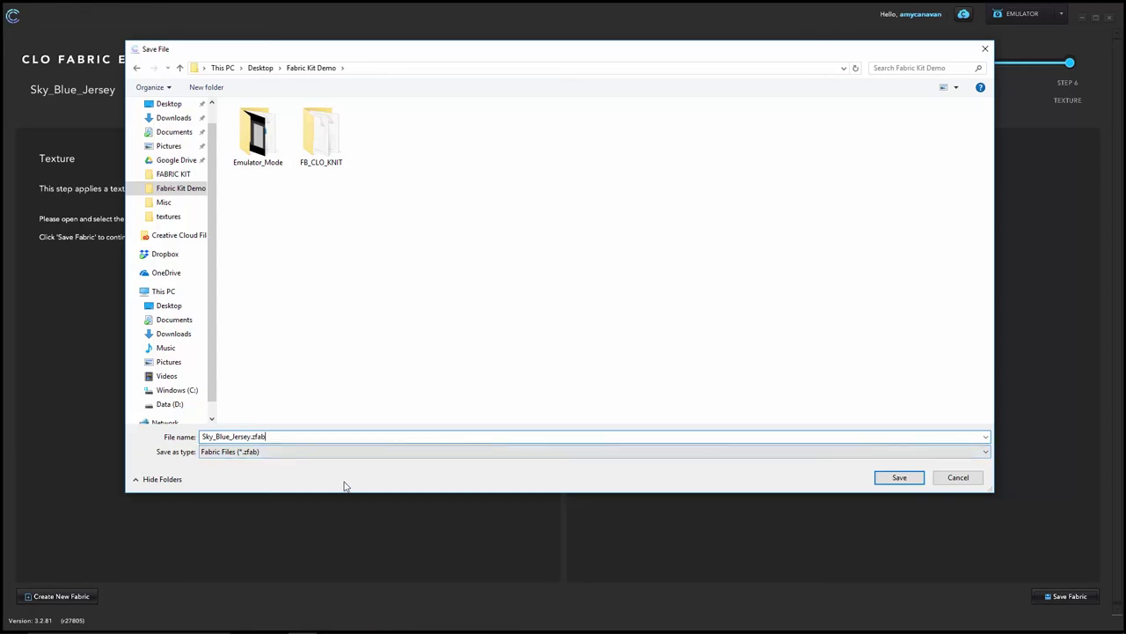
left_click(899, 477)
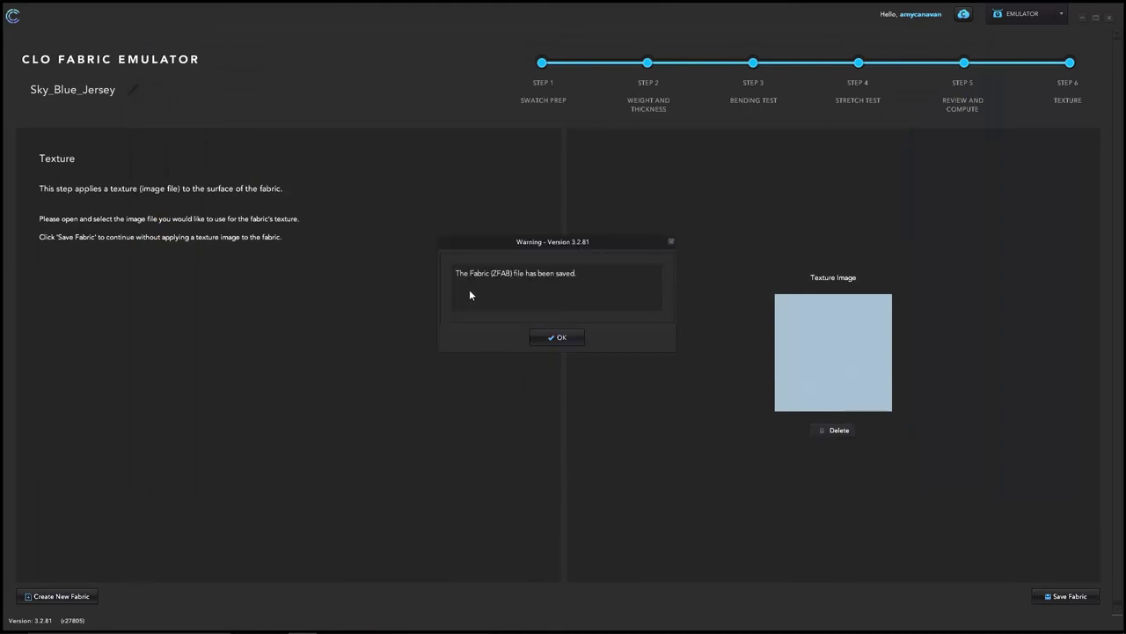
left_click(560, 339)
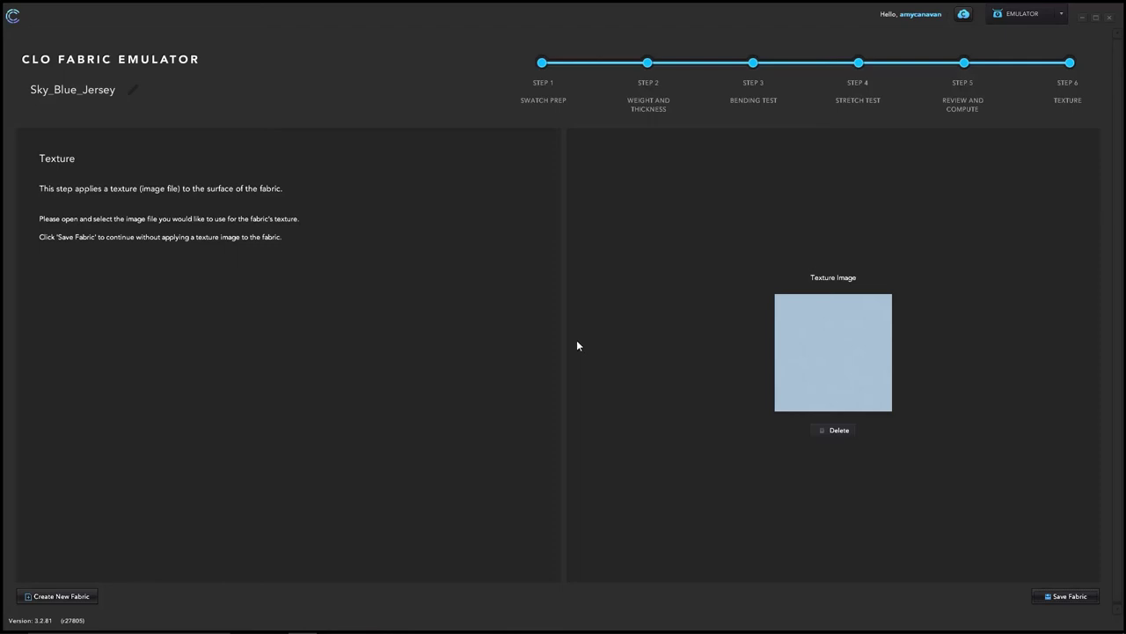
- Switch from Emulator mode to Simulation mode
left_click(1062, 15)
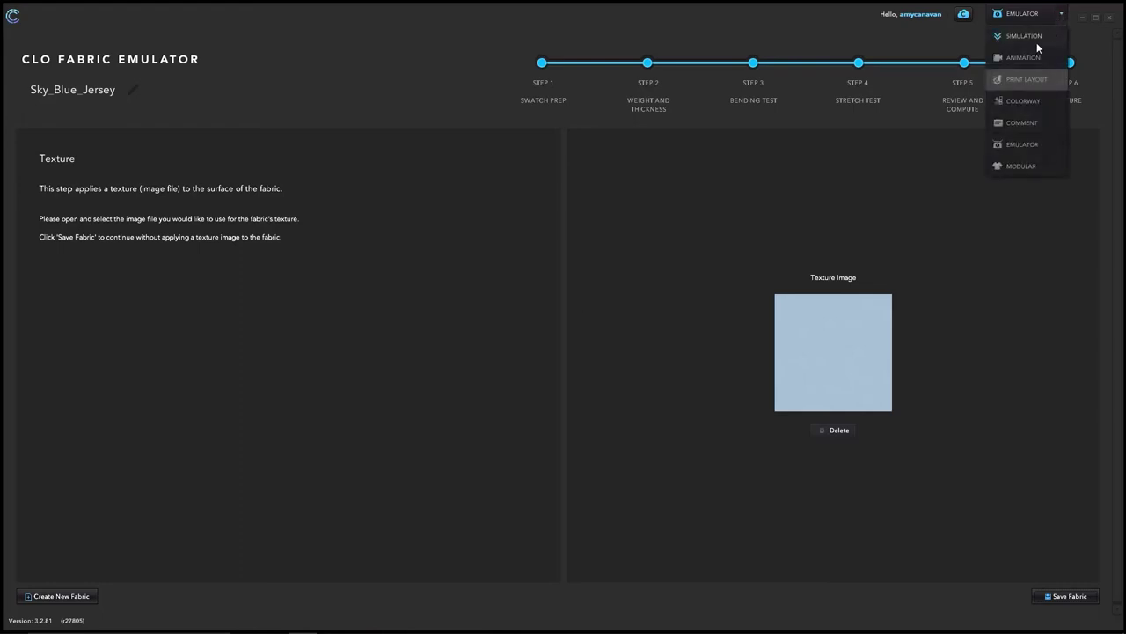
left_click(1040, 35)
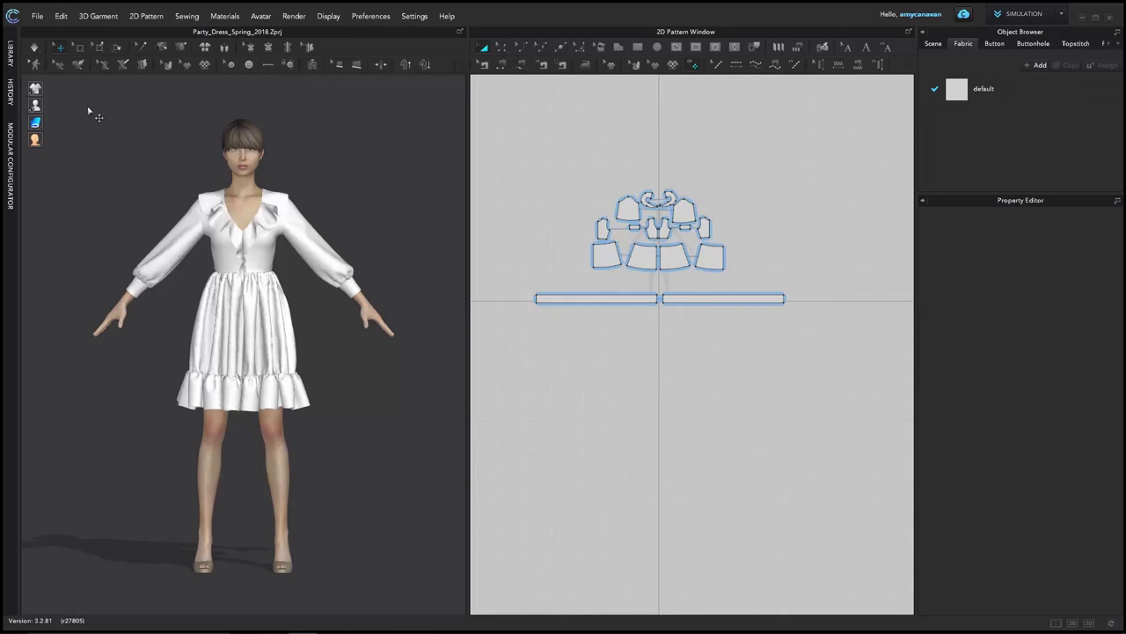
- Replace the party dress's default fabric with Sky_Blue_Jersey.zfab from the library's Fabric Kit Demo folder, then hide the library
key("ctrl+l")
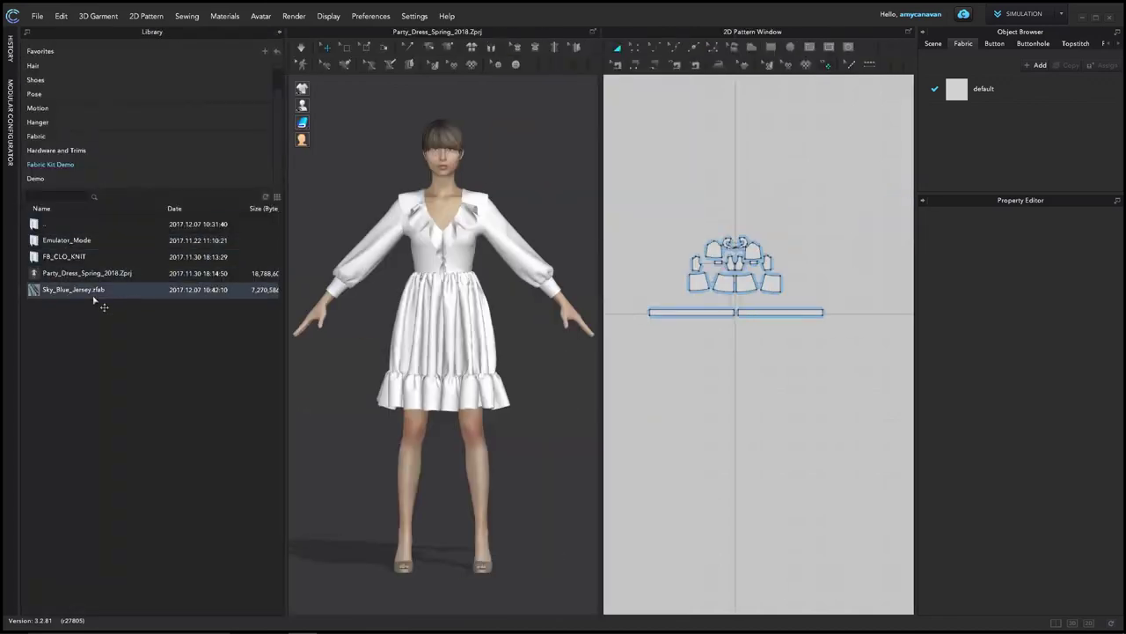
mouse_move(93, 298)
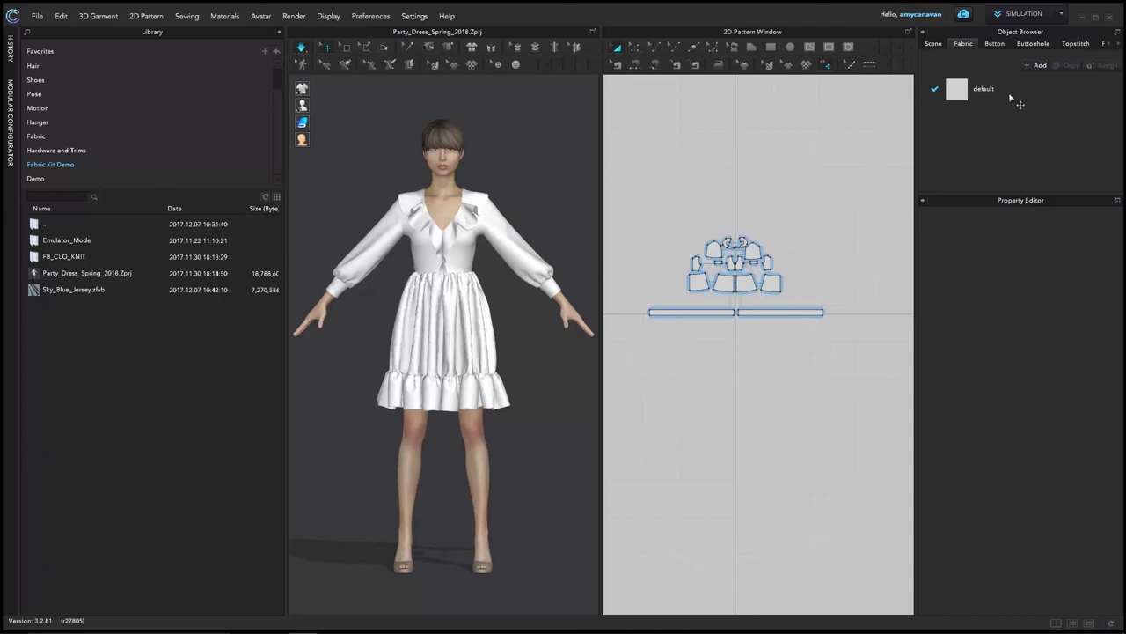
left_click_drag(1011, 97, 1009, 99)
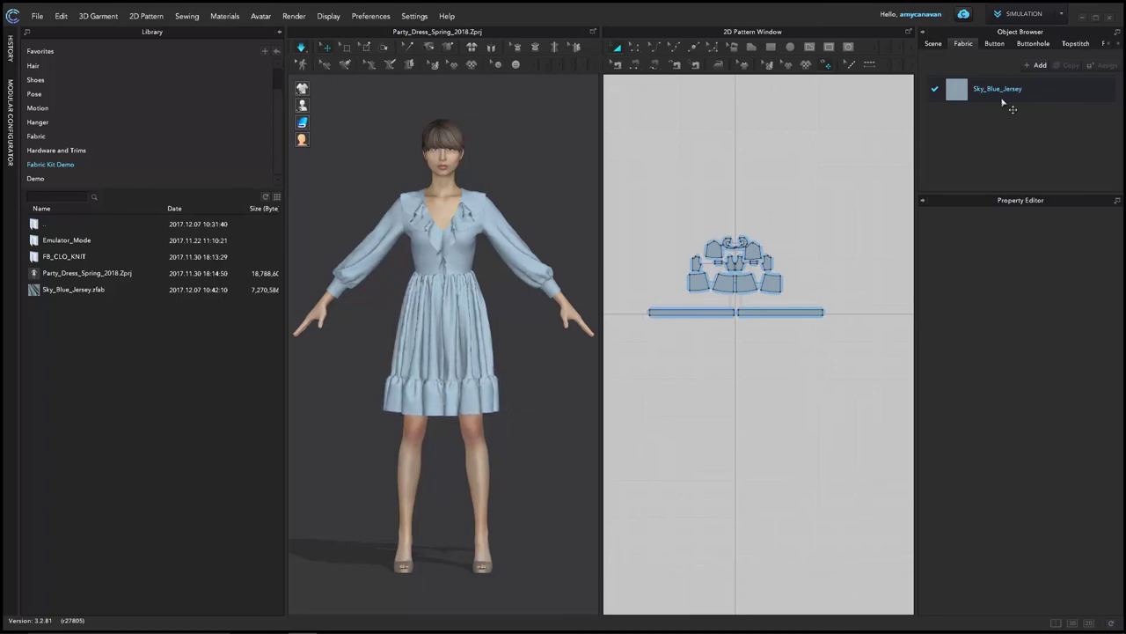
key("ctrl+l")
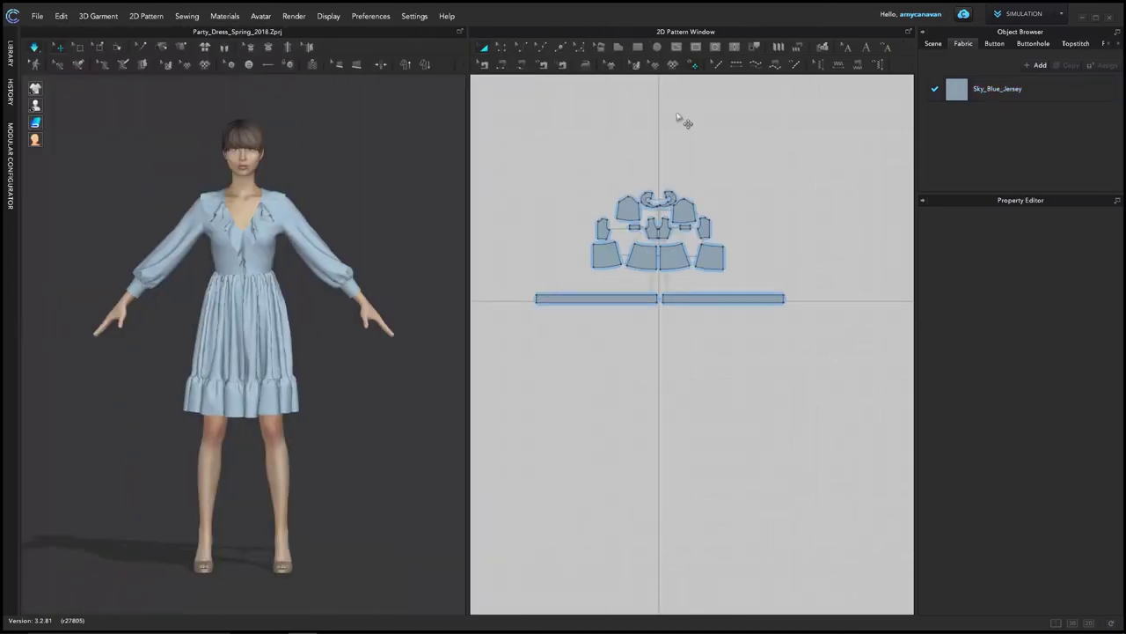